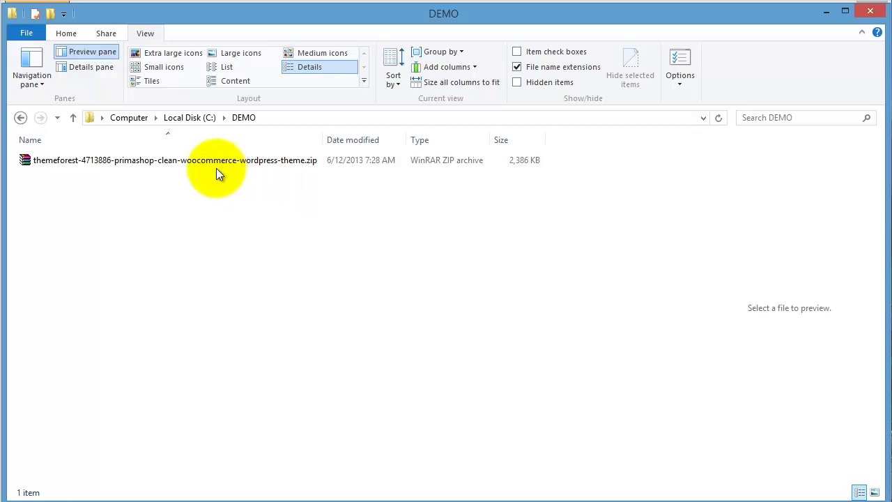
Extract themeforest-4713886-primashop-clean-woocommerce-wordpress-theme.zip into a folder named after the archive
{"action": "left_click", "coordinate": [216, 162]}
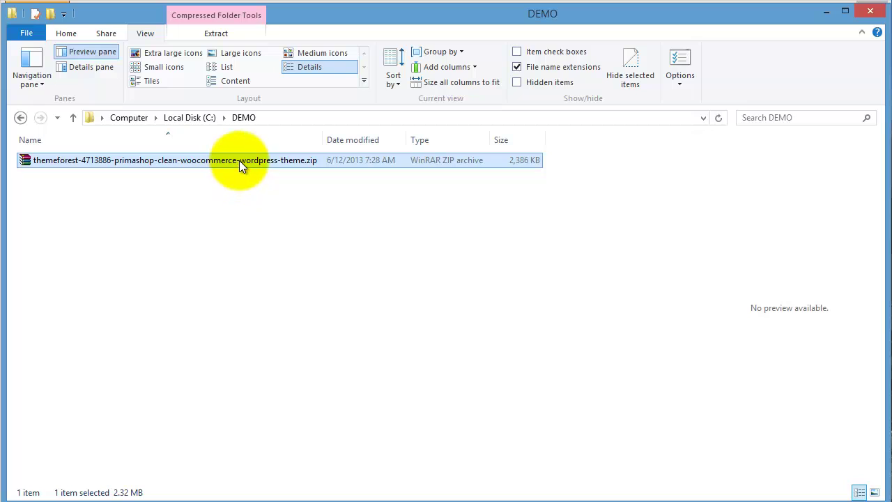
{"action": "double_click", "coordinate": [239, 161]}
{"action": "right_click", "coordinate": [239, 160]}
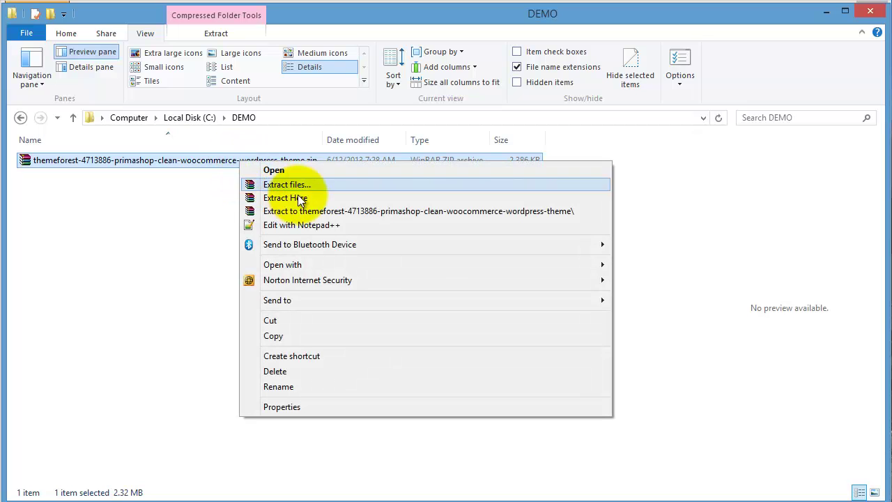
{"action": "left_click", "coordinate": [333, 211]}
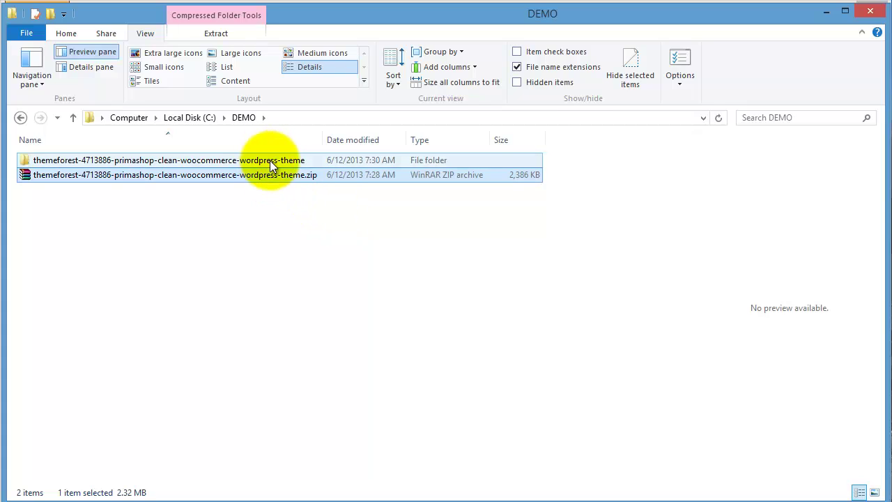
Open the PrimaShop_v103_Package folder inside the extracted theme folder and locate the 03_Parent_Theme and 04_Child_Theme folders
{"action": "double_click", "coordinate": [270, 160]}
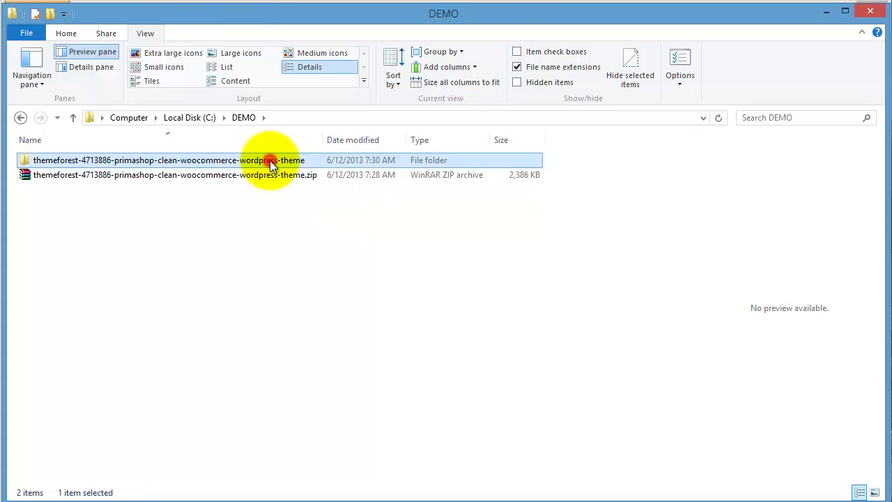
{"action": "double_click", "coordinate": [125, 160]}
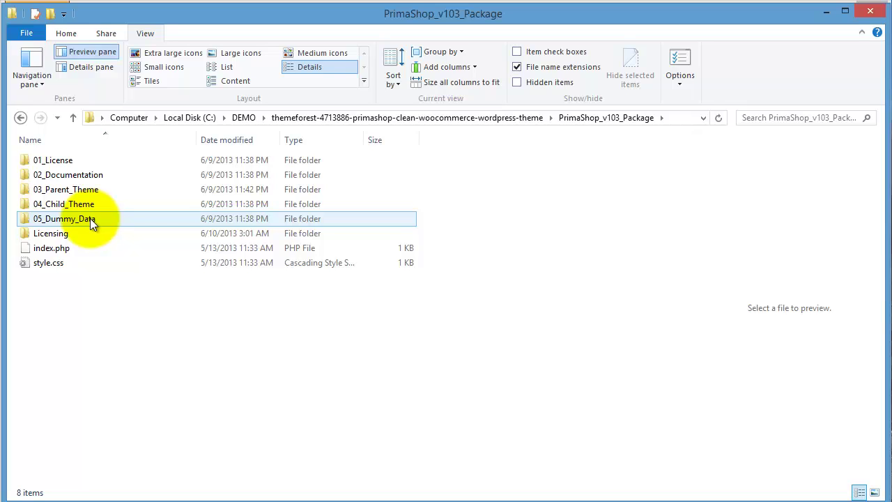
{"action": "mouse_move", "coordinate": [69, 189]}
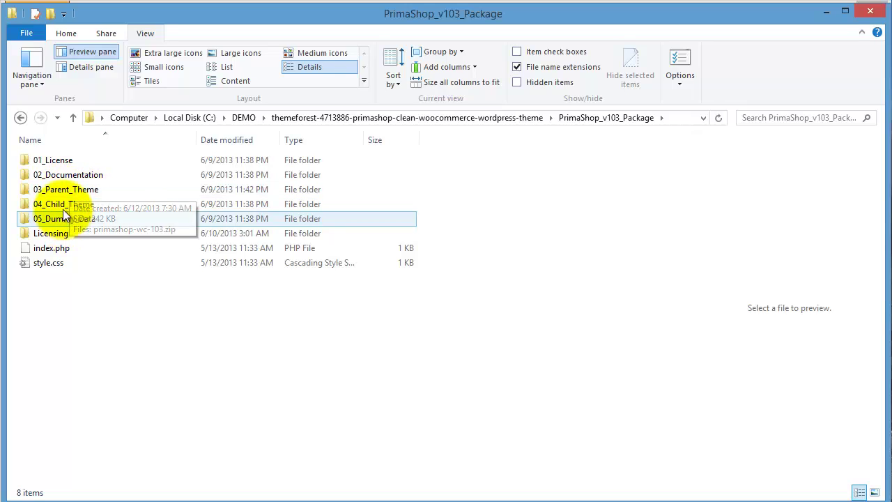
{"action": "left_click", "coordinate": [60, 204]}
{"action": "left_click", "coordinate": [64, 190]}
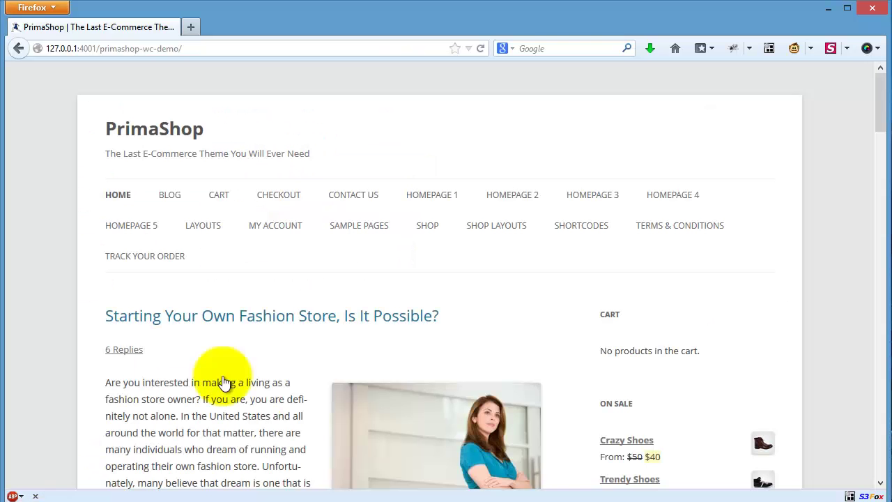
Switch to Firefox and look over the posts and shop widgets on the PrimaShop demo site's home page
{"action": "scroll", "coordinate": [512, 340], "scroll_direction": "down", "scroll_amount": 10}
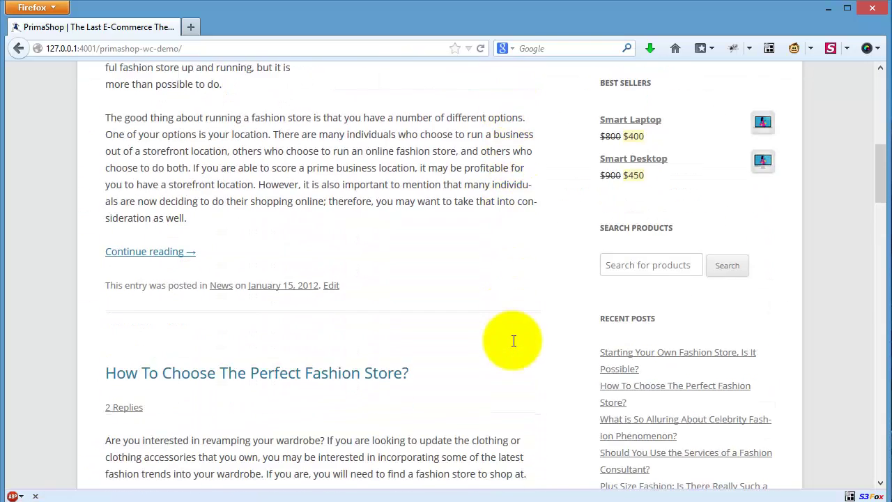
{"action": "scroll", "coordinate": [514, 340], "scroll_direction": "down", "scroll_amount": 5}
{"action": "left_click", "coordinate": [620, 337]}
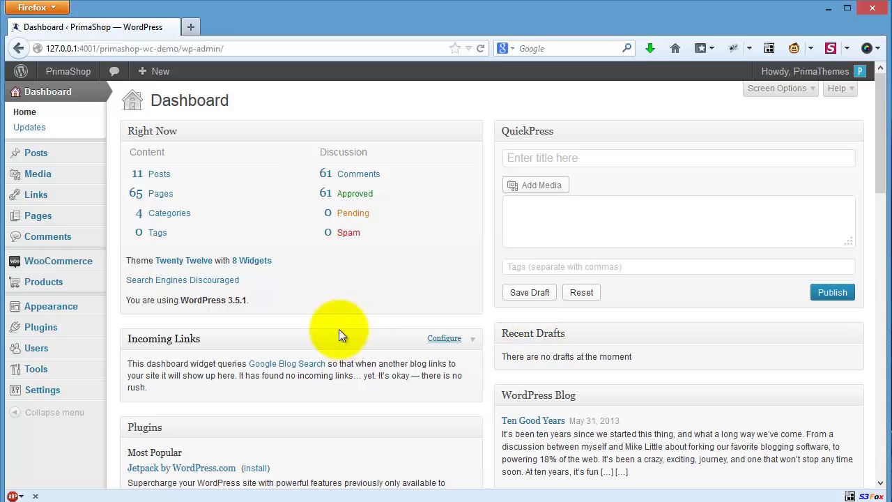
Go from the WordPress dashboard to the form for installing a theme in .zip format
{"action": "mouse_move", "coordinate": [94, 308]}
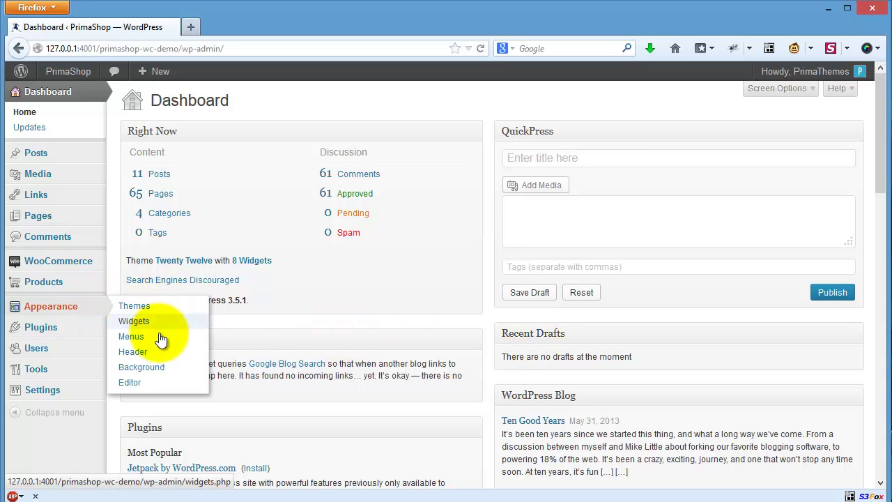
{"action": "left_click", "coordinate": [159, 306]}
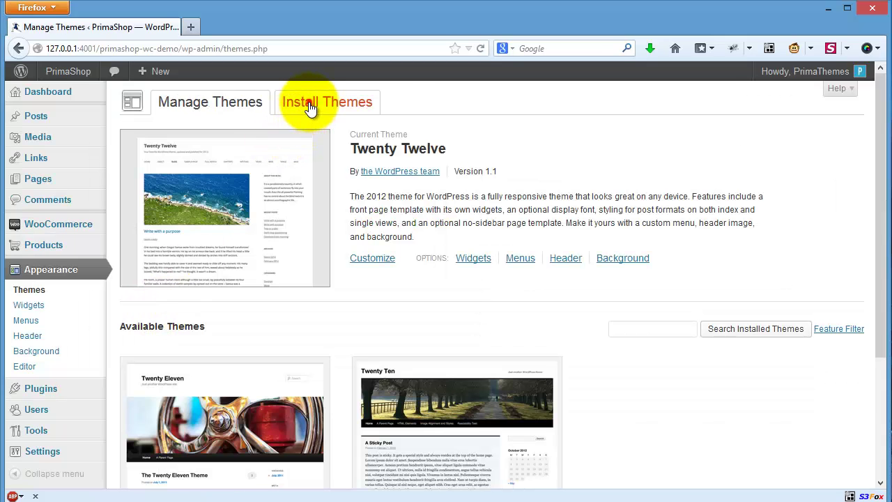
{"action": "left_click", "coordinate": [309, 106]}
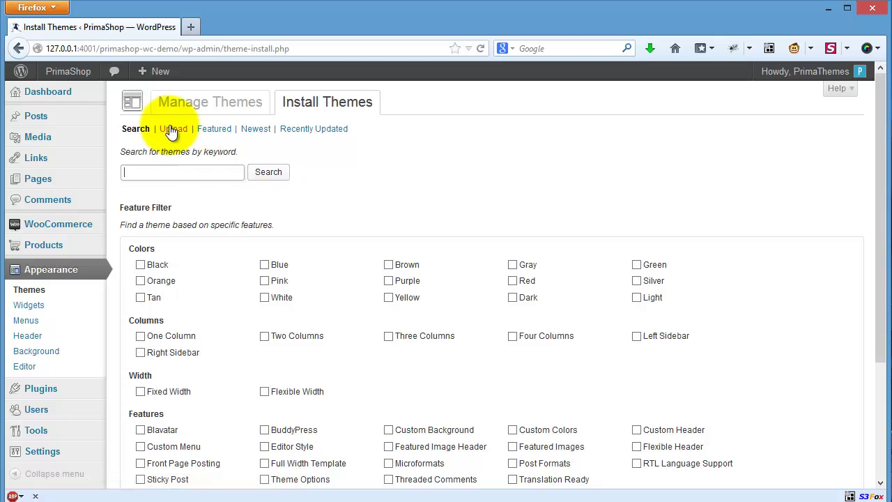
{"action": "left_click", "coordinate": [172, 129]}
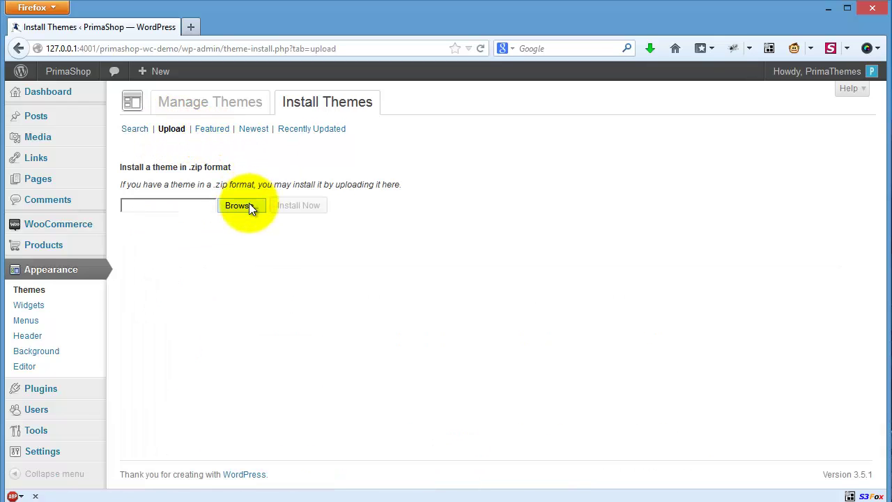
Upload and install primashop-wc-103.zip from the package's 03_Parent_Theme folder, and return to the themes page
{"action": "left_click", "coordinate": [250, 205]}
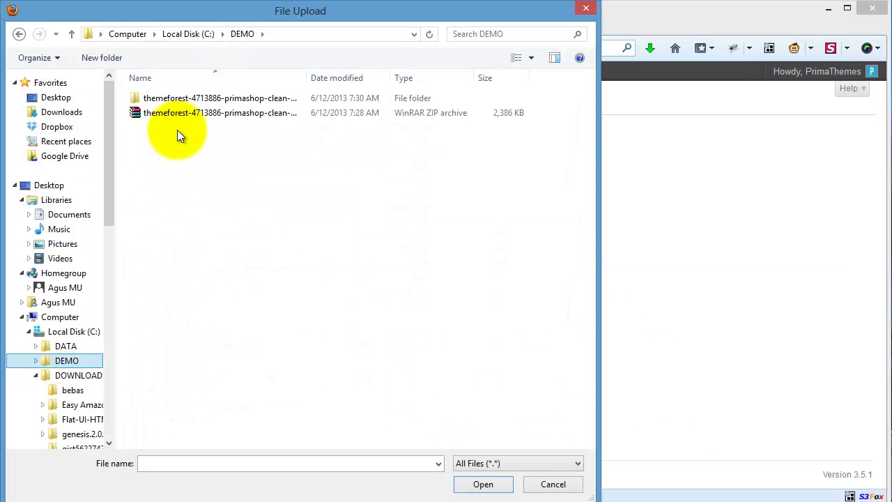
{"action": "left_click", "coordinate": [35, 376]}
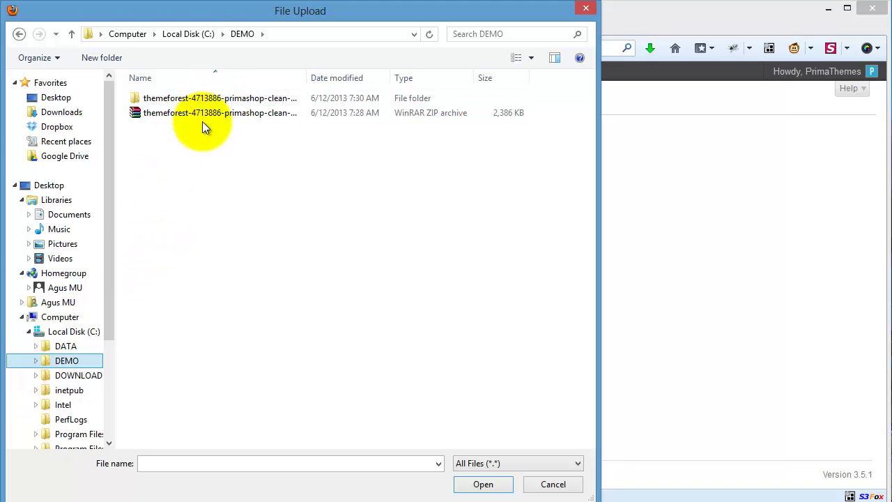
{"action": "double_click", "coordinate": [204, 99]}
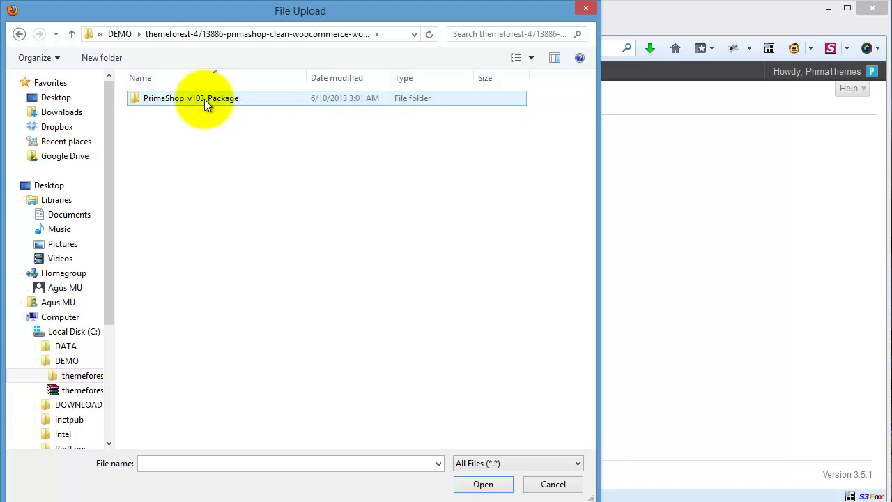
{"action": "double_click", "coordinate": [205, 99]}
{"action": "left_click", "coordinate": [197, 130]}
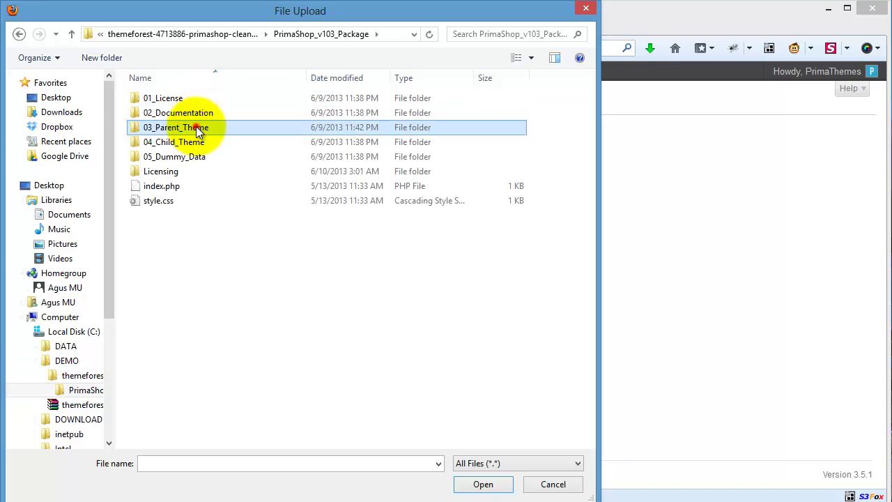
{"action": "double_click", "coordinate": [197, 128]}
{"action": "left_click", "coordinate": [185, 100]}
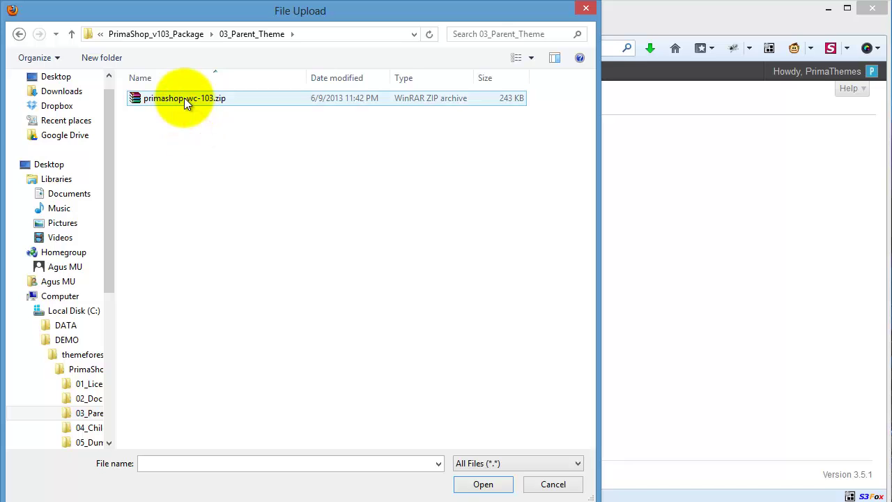
{"action": "double_click", "coordinate": [184, 98]}
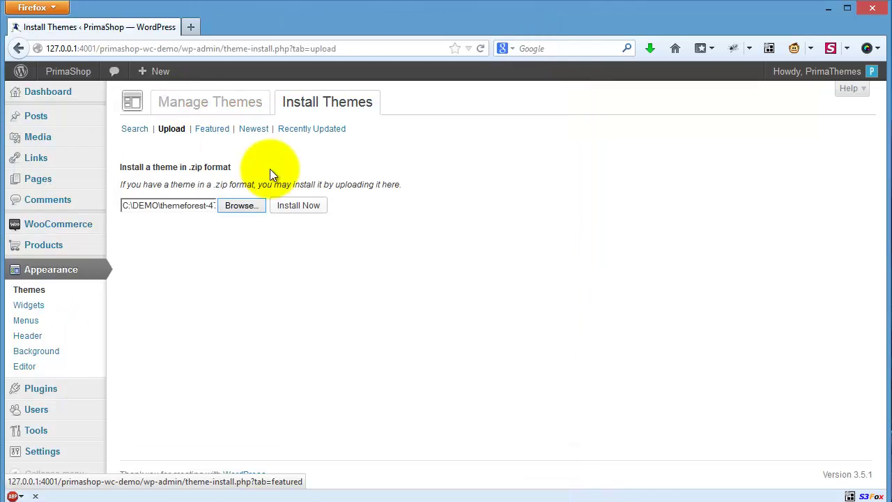
{"action": "left_click", "coordinate": [297, 206]}
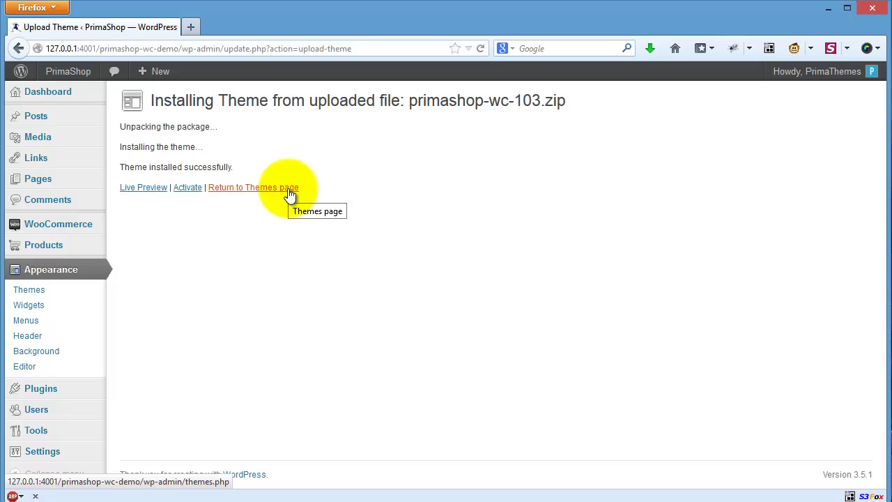
{"action": "left_click", "coordinate": [265, 193]}
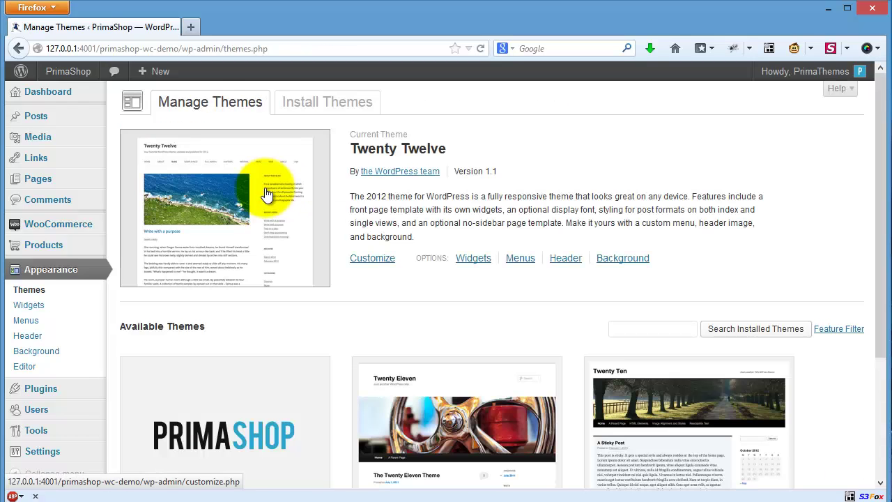
Upload and install the child theme my-primashop-wc-1.0.zip from the package's 04_Child_Theme folder
{"action": "left_click", "coordinate": [355, 108]}
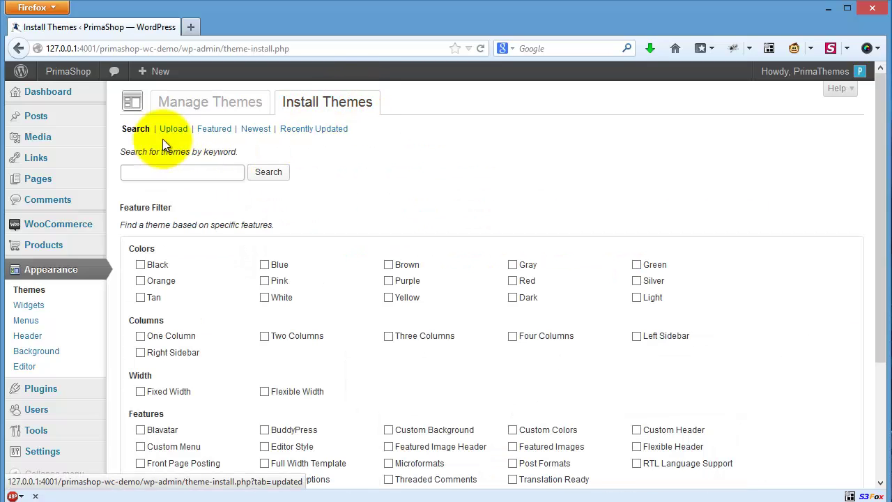
{"action": "left_click", "coordinate": [173, 130]}
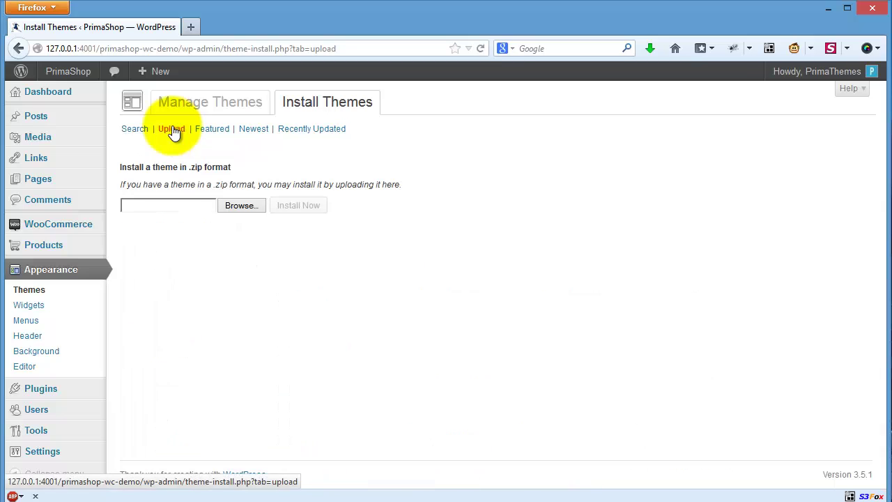
{"action": "left_click", "coordinate": [241, 206]}
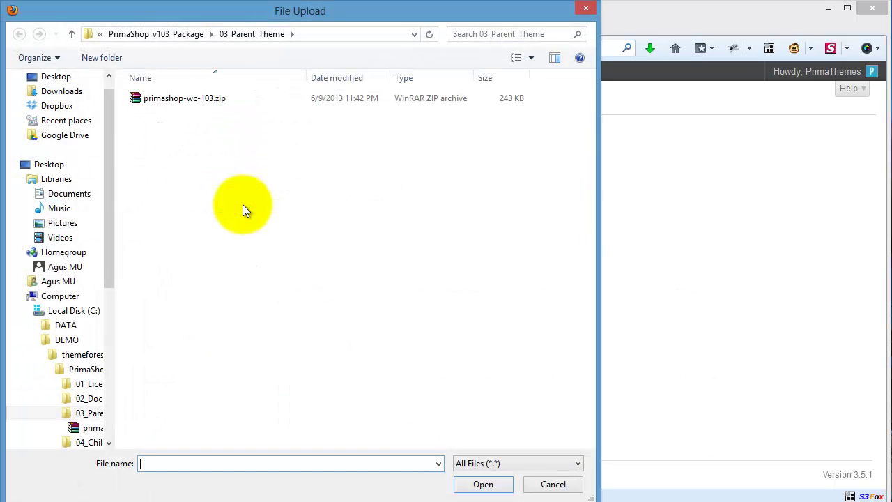
{"action": "left_click_drag", "start_coordinate": [109, 246], "coordinate": [112, 299]}
{"action": "left_click", "coordinate": [91, 370]}
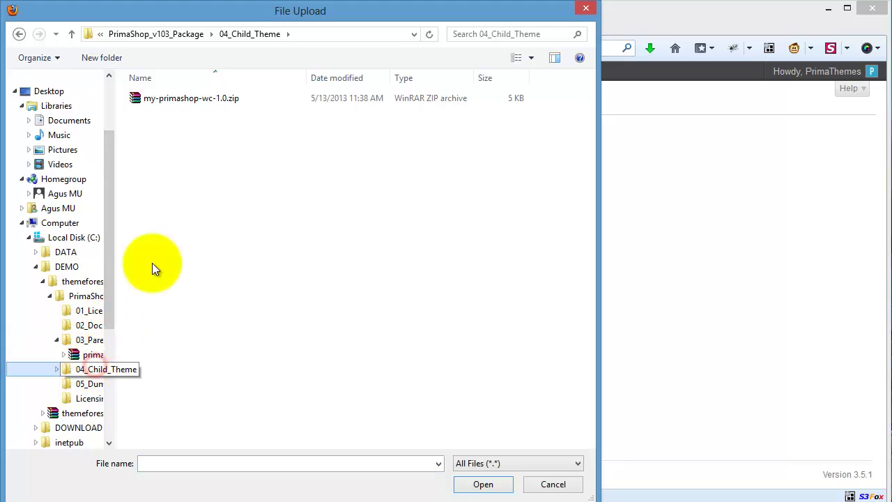
{"action": "left_click", "coordinate": [221, 98]}
{"action": "double_click", "coordinate": [221, 97]}
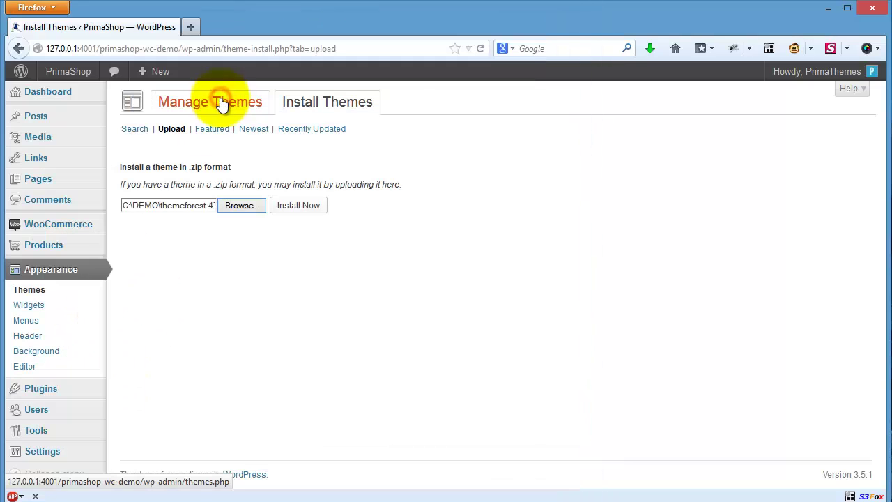
{"action": "left_click", "coordinate": [300, 205]}
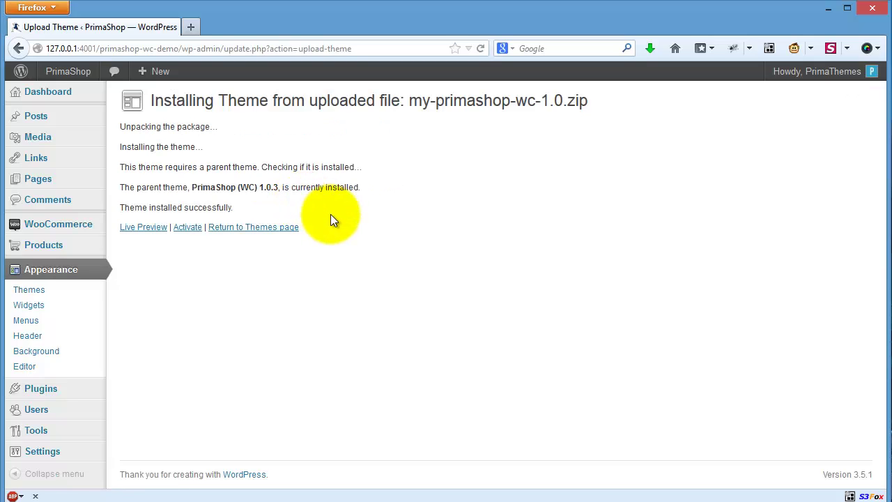
Return to the themes page and activate the My PrimaShop (WC) child theme
{"action": "left_click", "coordinate": [283, 231]}
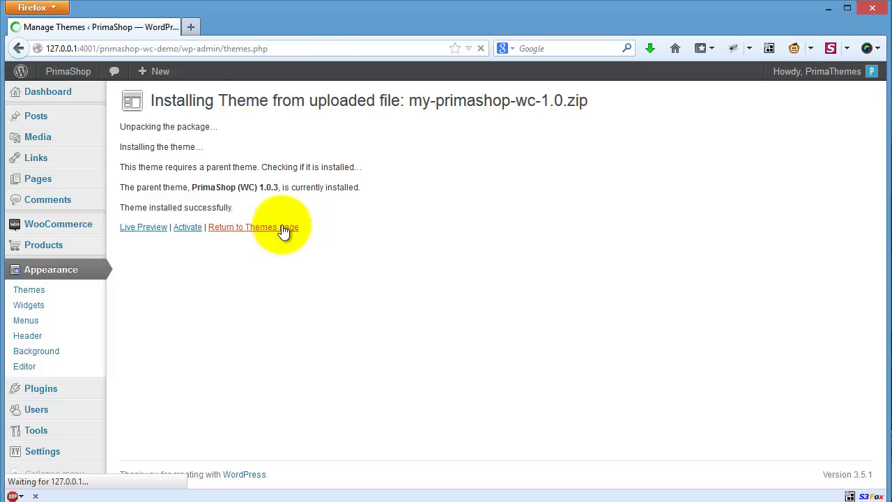
{"action": "scroll", "coordinate": [393, 275], "scroll_direction": "down", "scroll_amount": 4}
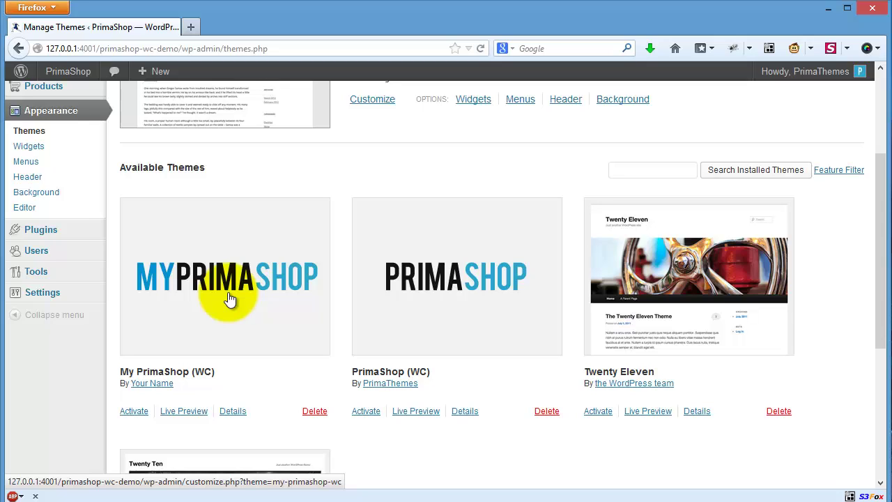
{"action": "left_click", "coordinate": [136, 412]}
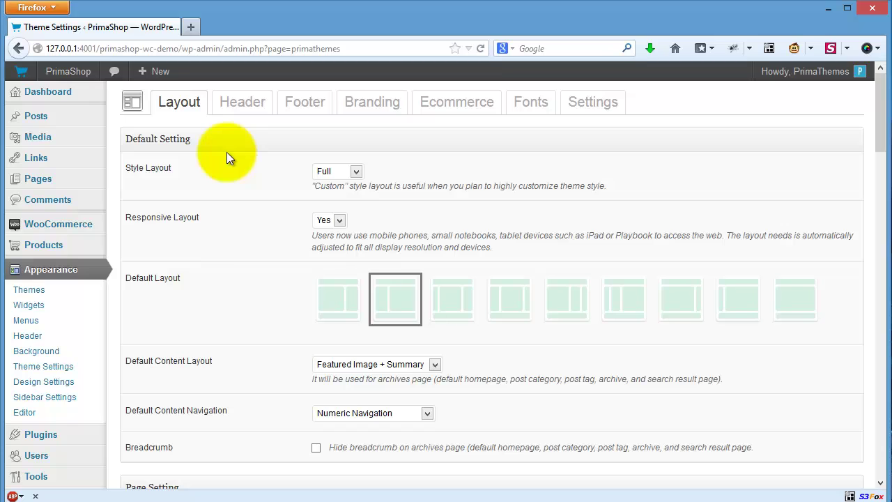
Review the theme's Header, Footer, Branding, Ecommerce, Fonts and Settings option pages
{"action": "left_click", "coordinate": [239, 112]}
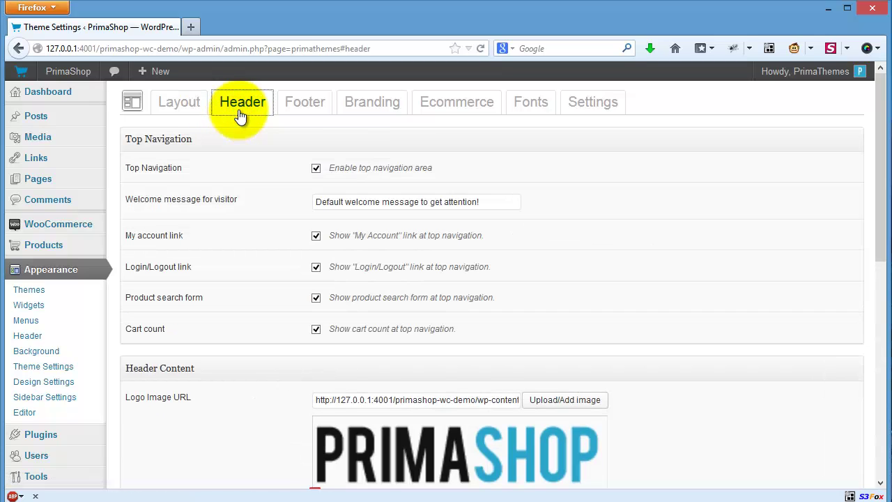
{"action": "left_click", "coordinate": [312, 114]}
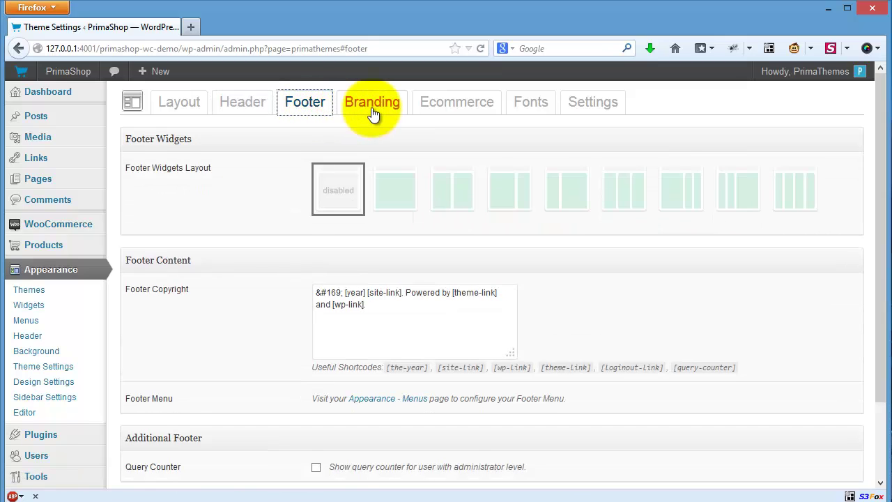
{"action": "left_click", "coordinate": [371, 113]}
{"action": "left_click", "coordinate": [439, 104]}
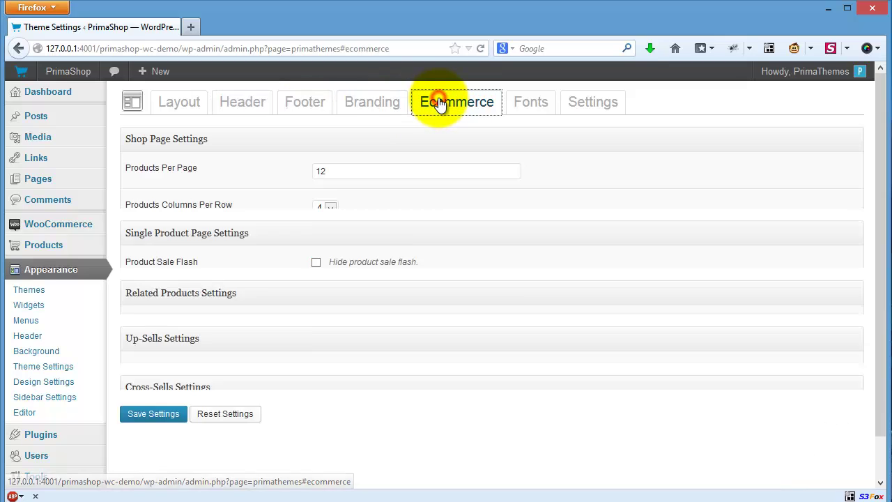
{"action": "left_click", "coordinate": [544, 103]}
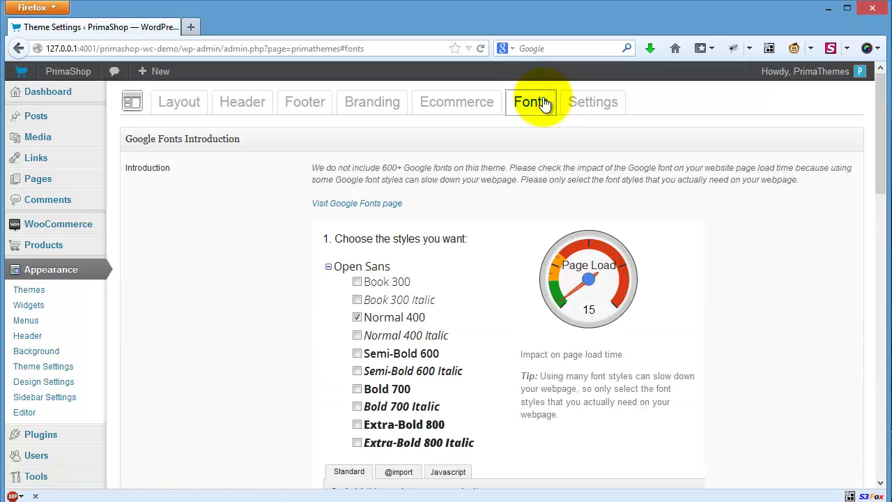
{"action": "left_click", "coordinate": [620, 116]}
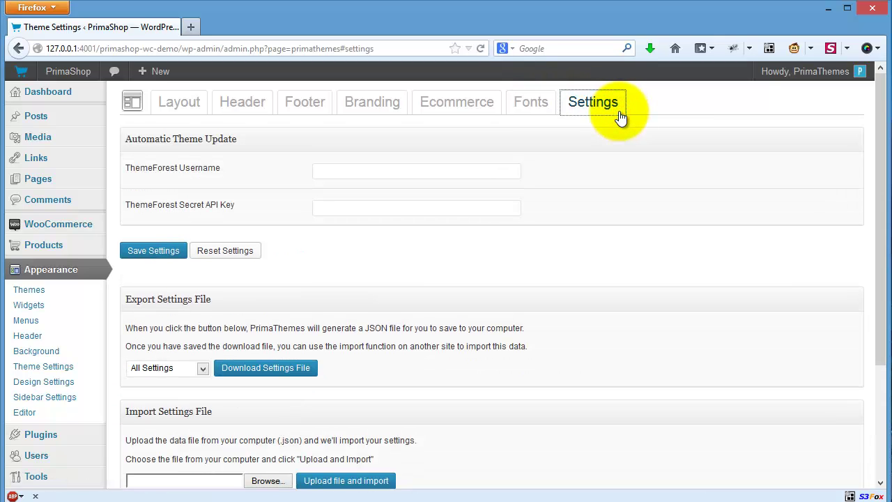
Review the theme's Layout options, and look through the Design Settings customizer sections, including Responsive Layout and Background
{"action": "left_click", "coordinate": [173, 103]}
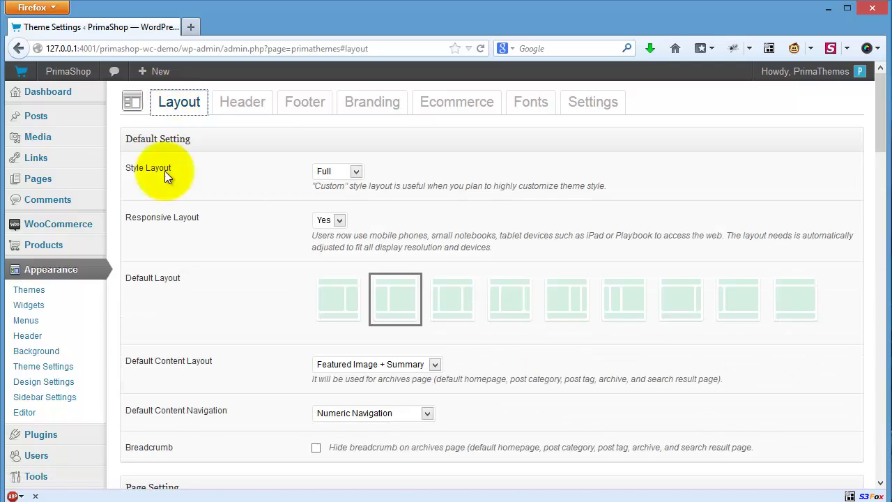
{"action": "left_click", "coordinate": [69, 384]}
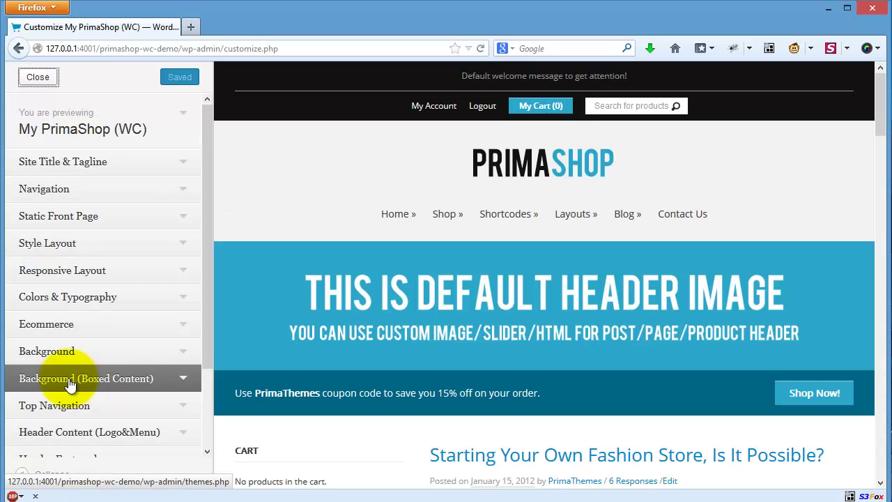
{"action": "left_click", "coordinate": [204, 228]}
{"action": "left_click_drag", "start_coordinate": [209, 237], "coordinate": [206, 211]}
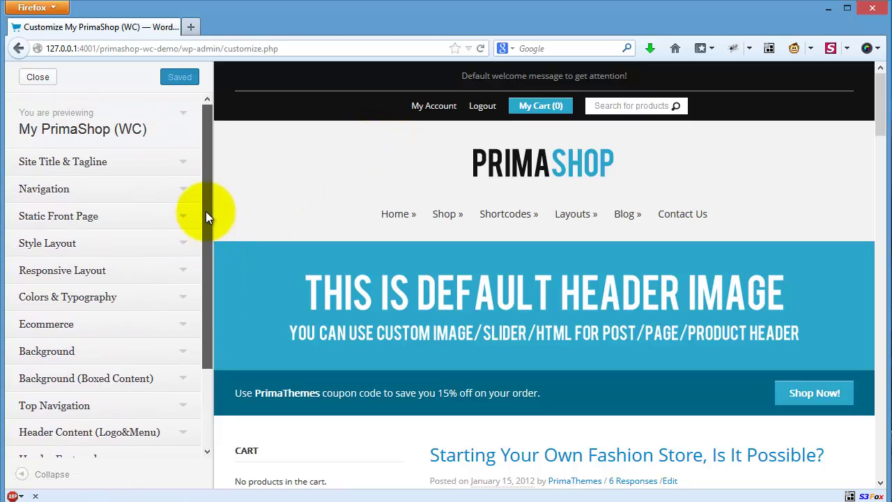
{"action": "left_click", "coordinate": [184, 270]}
{"action": "scroll", "coordinate": [185, 269], "scroll_direction": "down", "scroll_amount": 2}
{"action": "scroll", "coordinate": [204, 262], "scroll_direction": "down", "scroll_amount": 3}
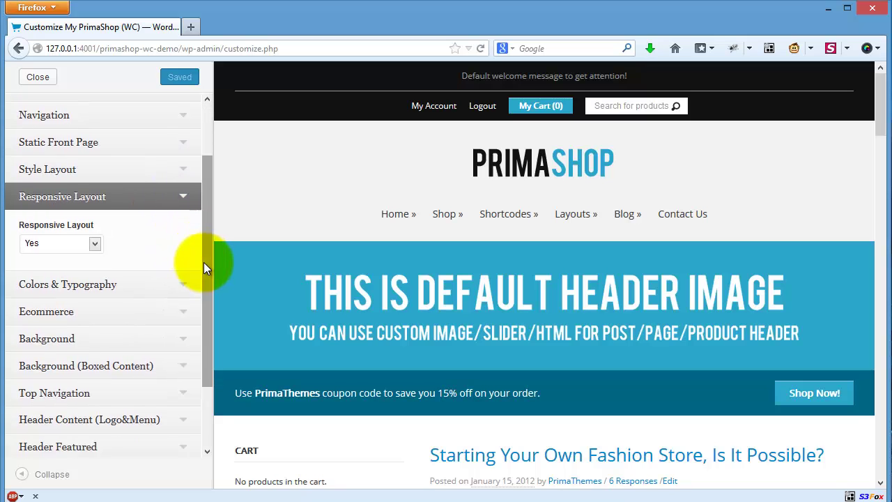
{"action": "left_click", "coordinate": [189, 255]}
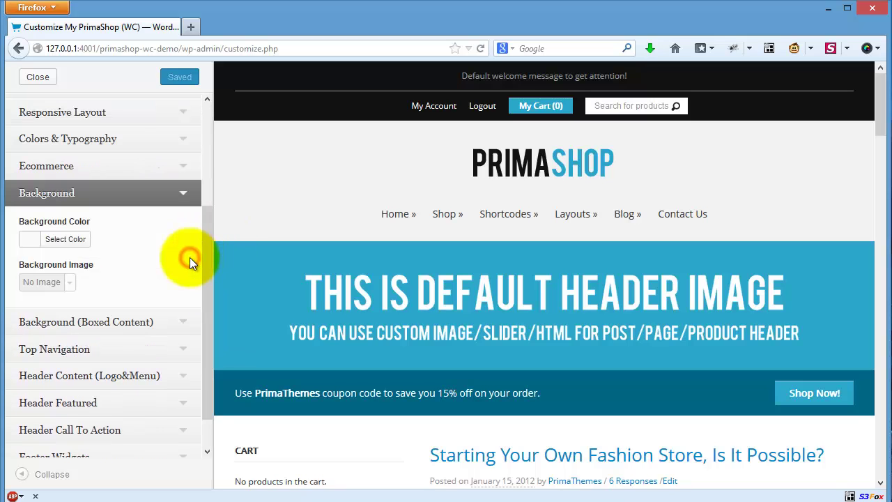
{"action": "scroll", "coordinate": [191, 289], "scroll_direction": "down", "scroll_amount": 1}
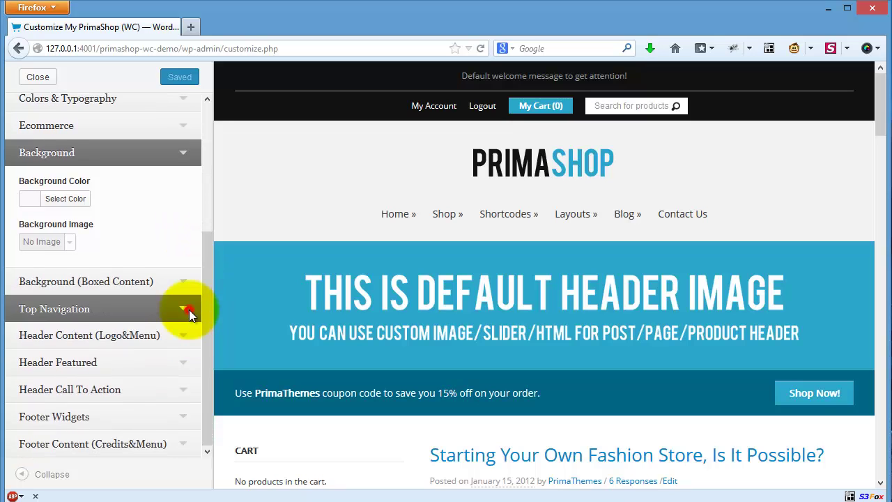
Try red #dd3333 as the Top Navigation background color in the customizer, clear it, and close the customizer without publishing
{"action": "left_click", "coordinate": [189, 311]}
{"action": "left_click", "coordinate": [40, 223]}
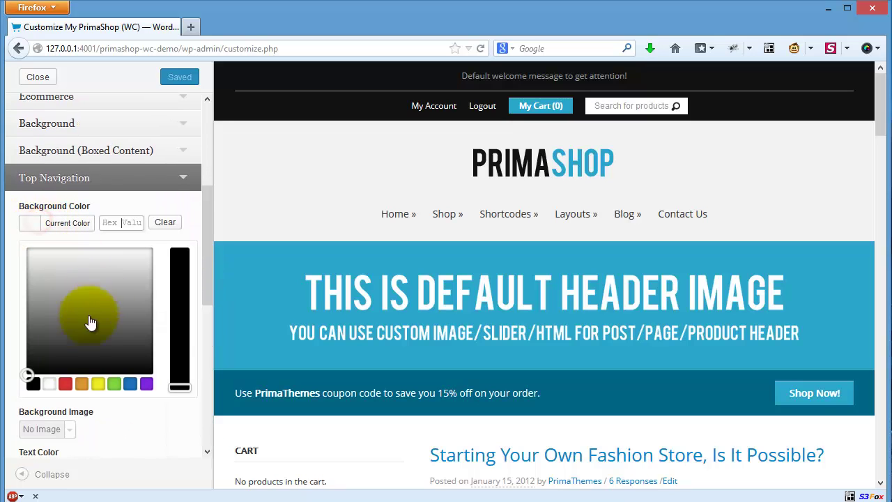
{"action": "left_click", "coordinate": [64, 383]}
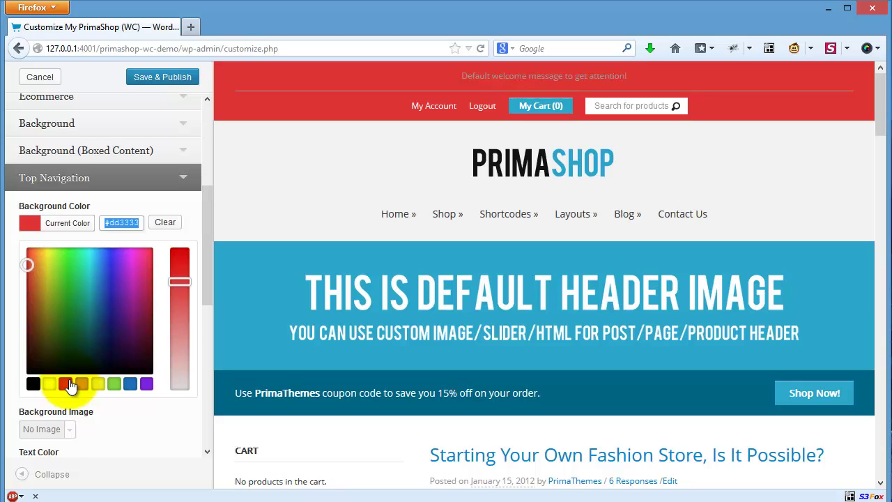
{"action": "left_click", "coordinate": [165, 223]}
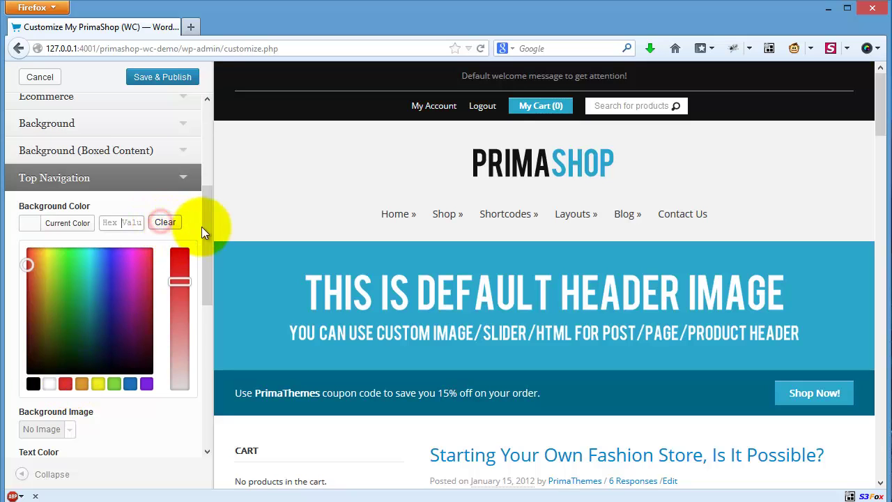
{"action": "left_click", "coordinate": [190, 182]}
{"action": "left_click", "coordinate": [36, 78]}
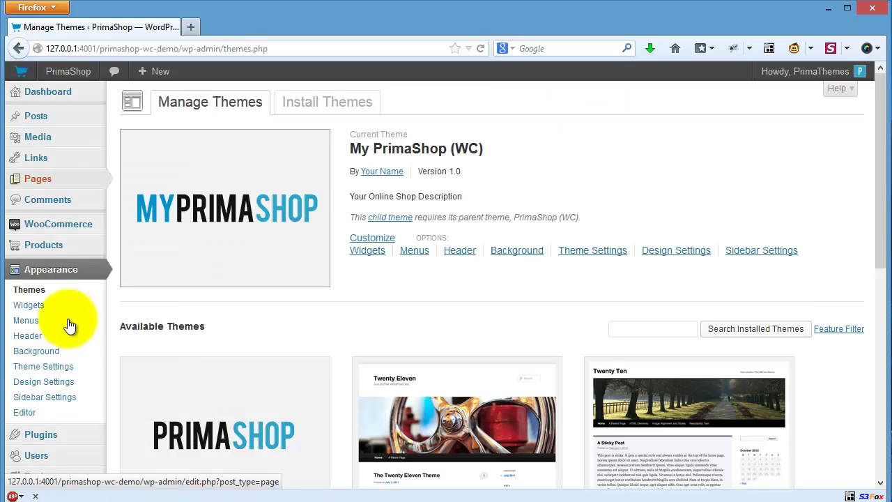
Open the Sidebar Settings and inspect the Name, ID and Description fields for adding a new sidebar
{"action": "left_click", "coordinate": [73, 398]}
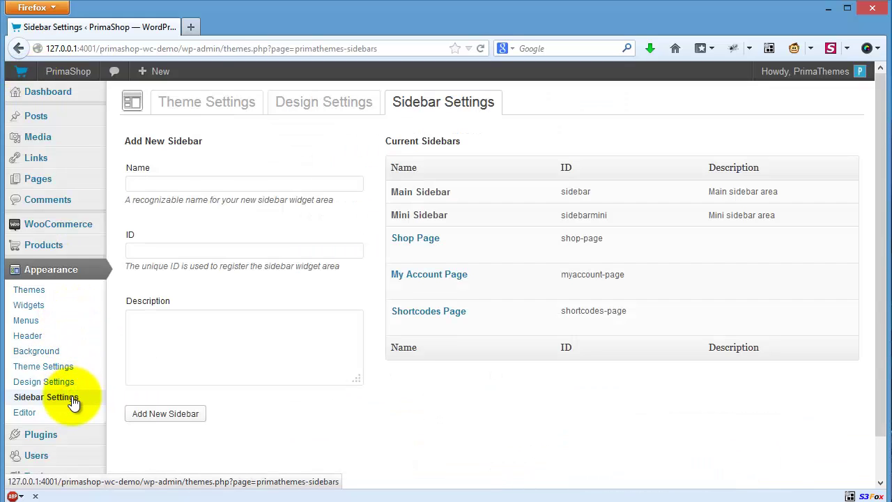
{"action": "left_click", "coordinate": [202, 183]}
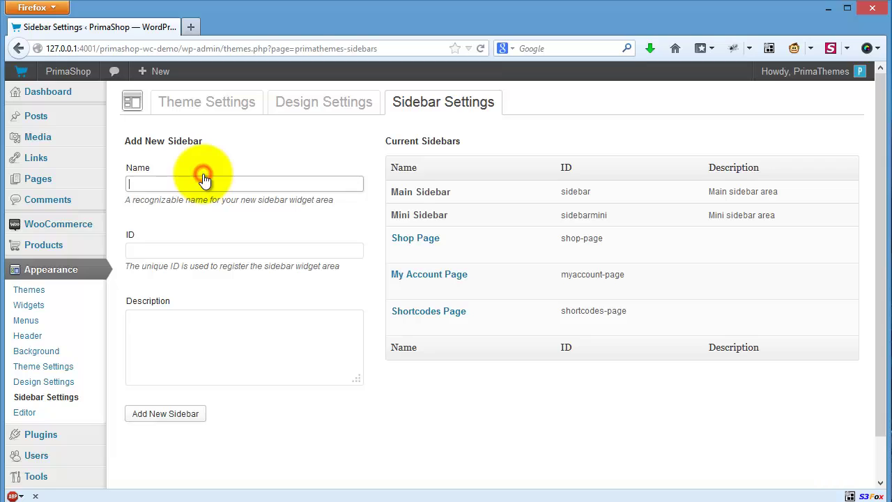
{"action": "left_click", "coordinate": [202, 249]}
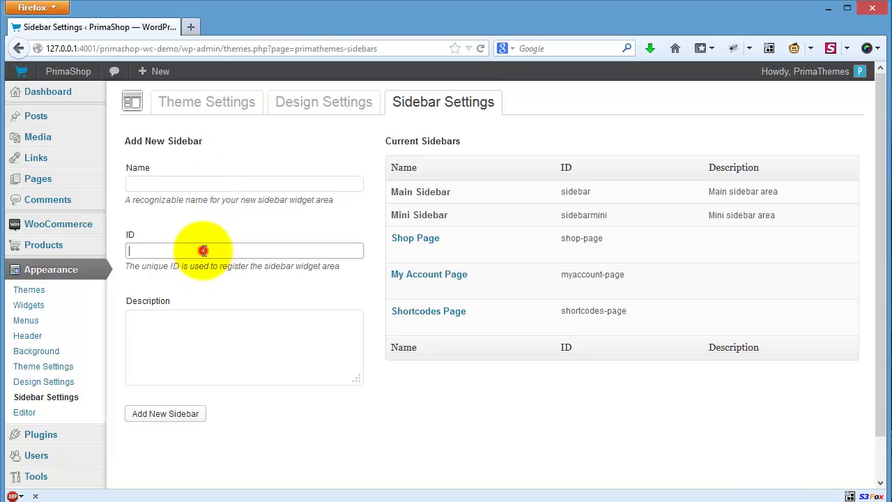
{"action": "left_click", "coordinate": [202, 324]}
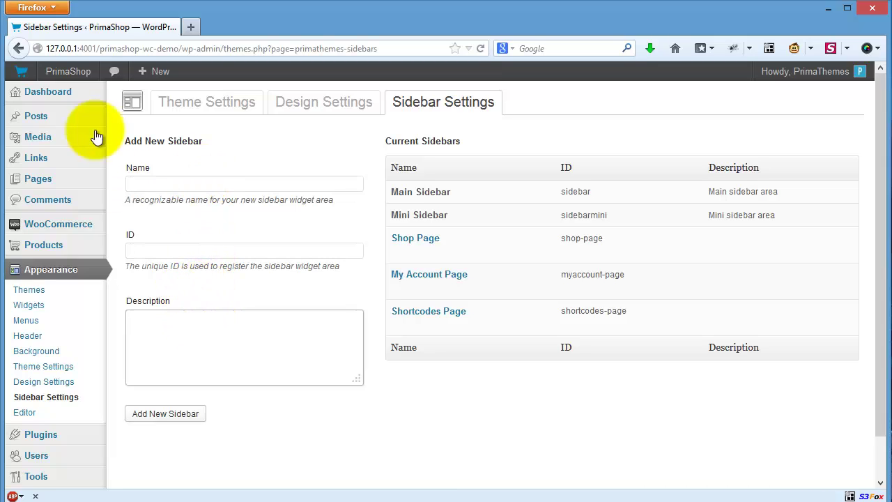
Open the shop site in a new browser tab and examine its front page from header to blog posts
{"action": "mouse_move", "coordinate": [85, 77]}
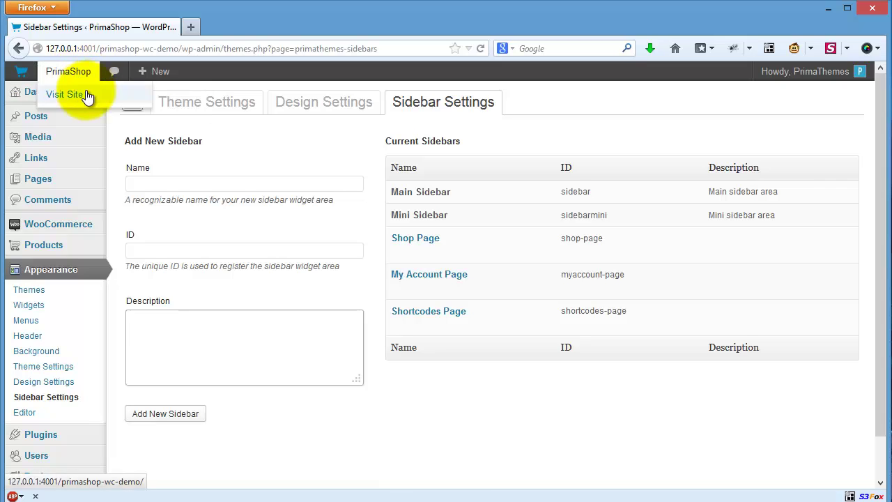
{"action": "right_click", "coordinate": [86, 94]}
{"action": "left_click", "coordinate": [123, 102]}
{"action": "left_click", "coordinate": [231, 28]}
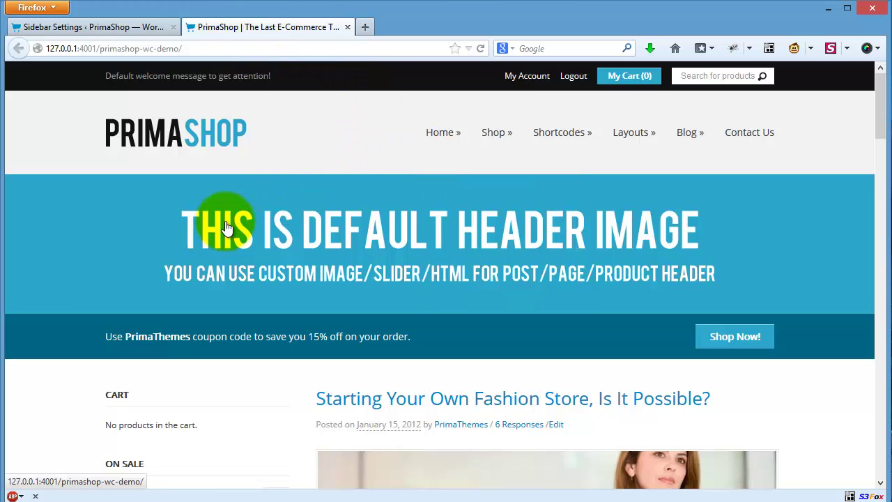
{"action": "scroll", "coordinate": [225, 222], "scroll_direction": "down", "scroll_amount": 6}
{"action": "scroll", "coordinate": [225, 221], "scroll_direction": "down", "scroll_amount": 3}
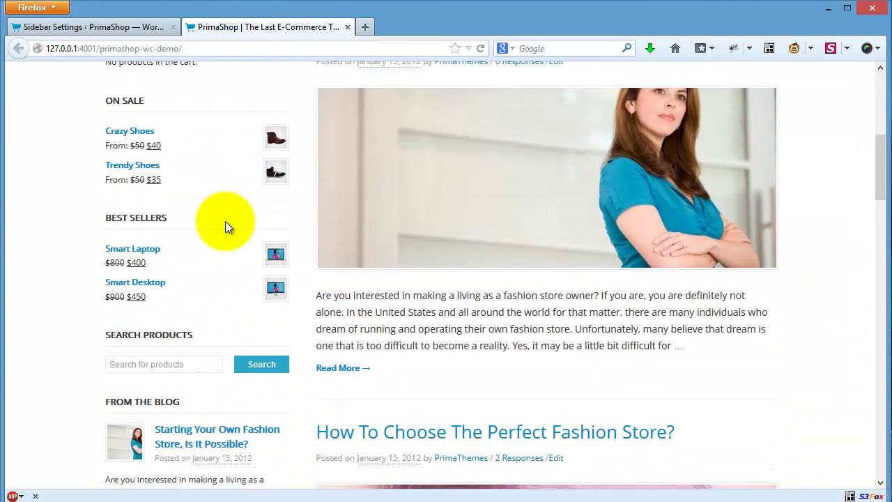
{"action": "scroll", "coordinate": [225, 221], "scroll_direction": "down", "scroll_amount": 10}
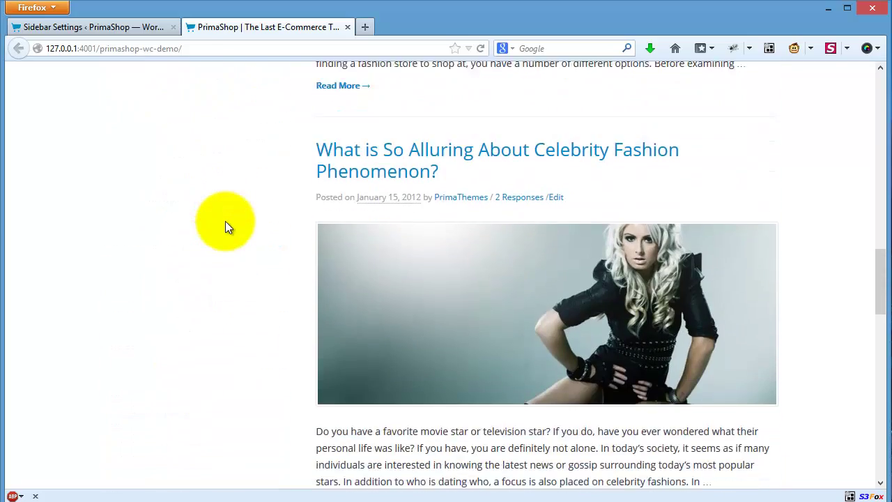
{"action": "scroll", "coordinate": [225, 221], "scroll_direction": "down", "scroll_amount": 10}
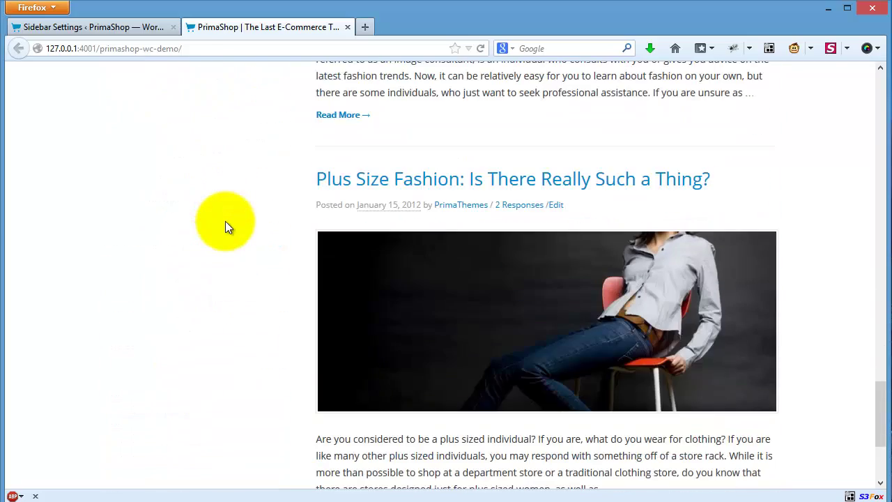
{"action": "scroll", "coordinate": [225, 221], "scroll_direction": "up", "scroll_amount": 20}
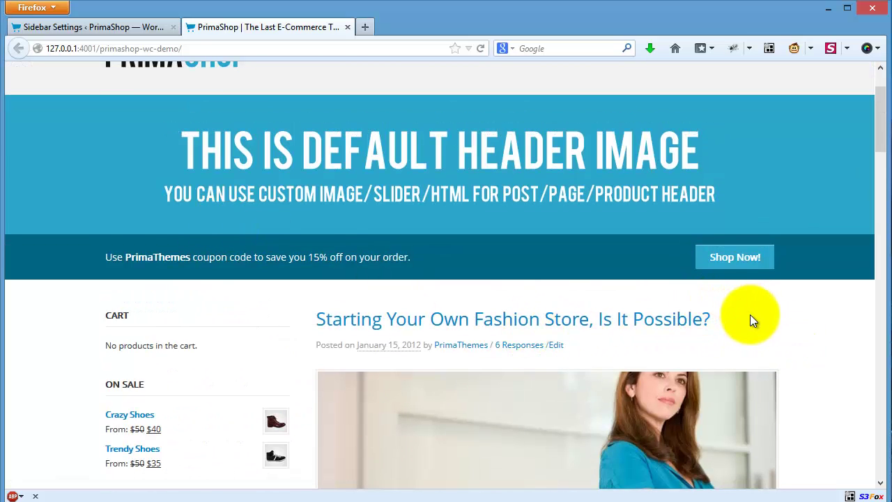
{"action": "scroll", "coordinate": [751, 316], "scroll_direction": "up", "scroll_amount": 2}
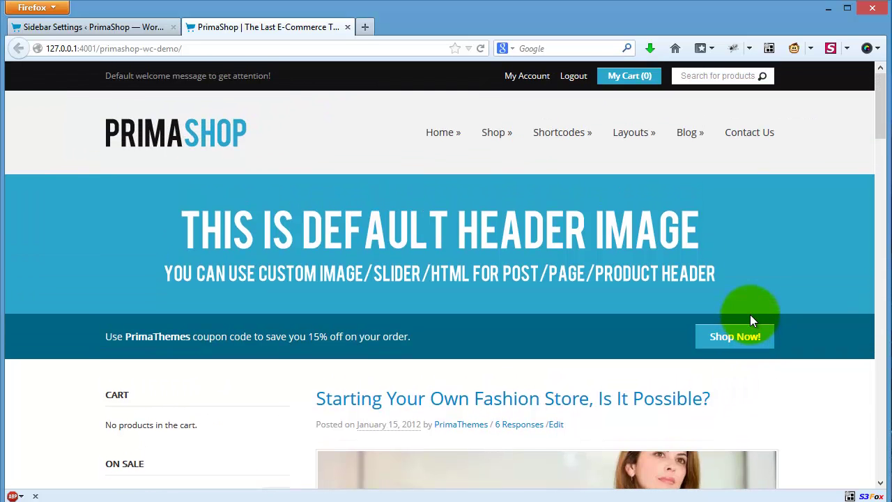
In the admin Reading Settings, set the front page to the static page Homepage 1 and save the changes
{"action": "left_click", "coordinate": [139, 25]}
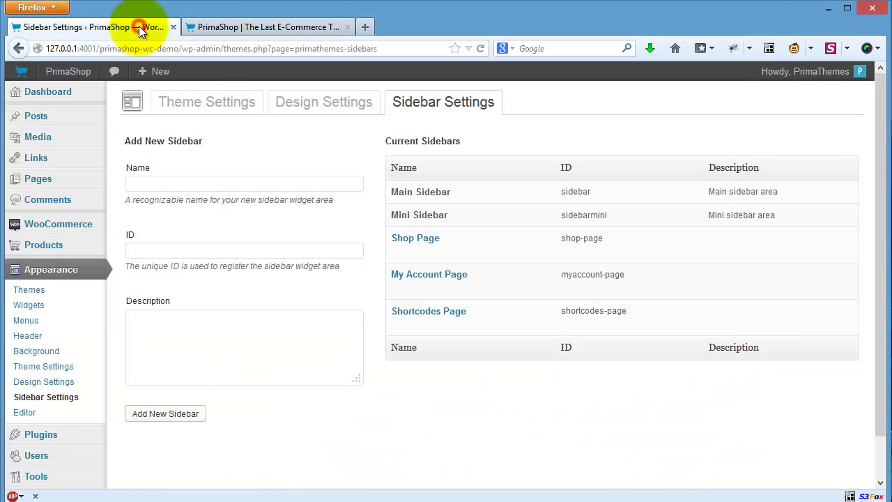
{"action": "scroll", "coordinate": [251, 355], "scroll_direction": "down", "scroll_amount": 1}
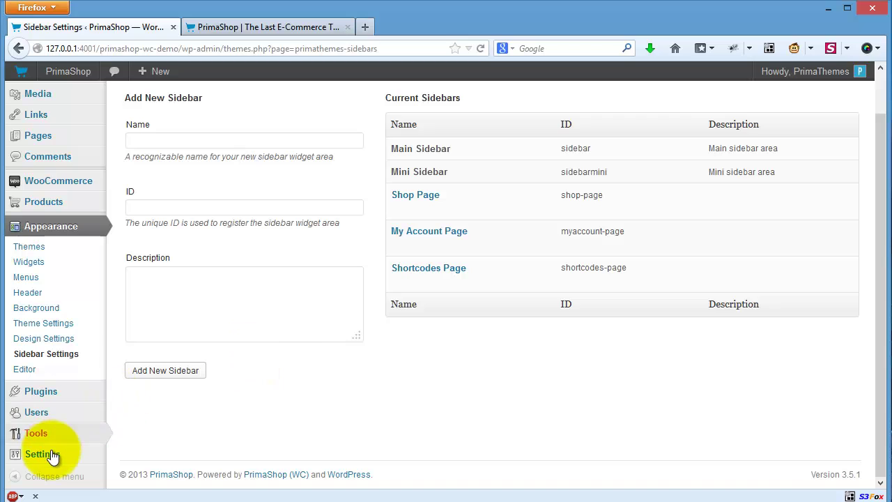
{"action": "mouse_move", "coordinate": [52, 454]}
{"action": "left_click", "coordinate": [160, 377]}
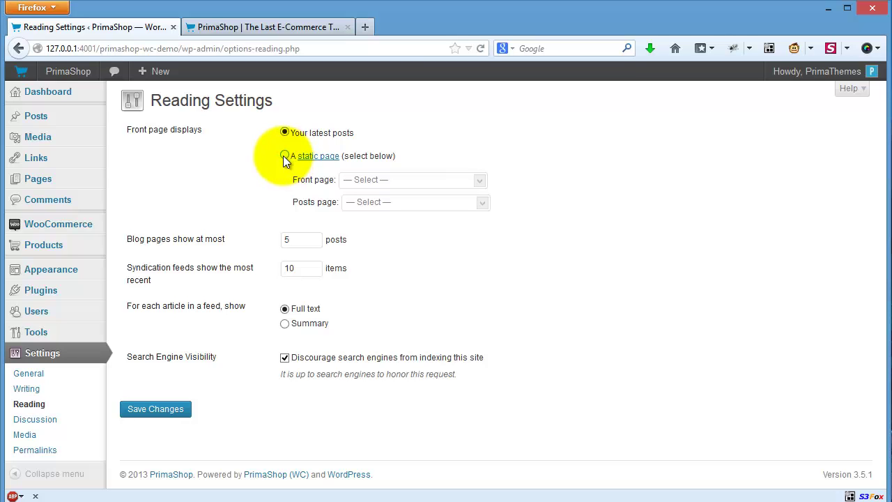
{"action": "left_click", "coordinate": [285, 156]}
{"action": "left_click", "coordinate": [384, 181]}
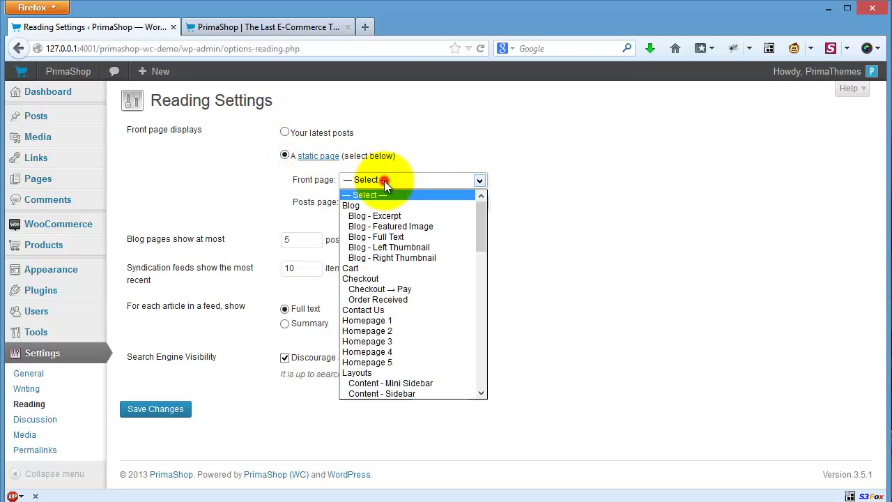
{"action": "left_click", "coordinate": [406, 318]}
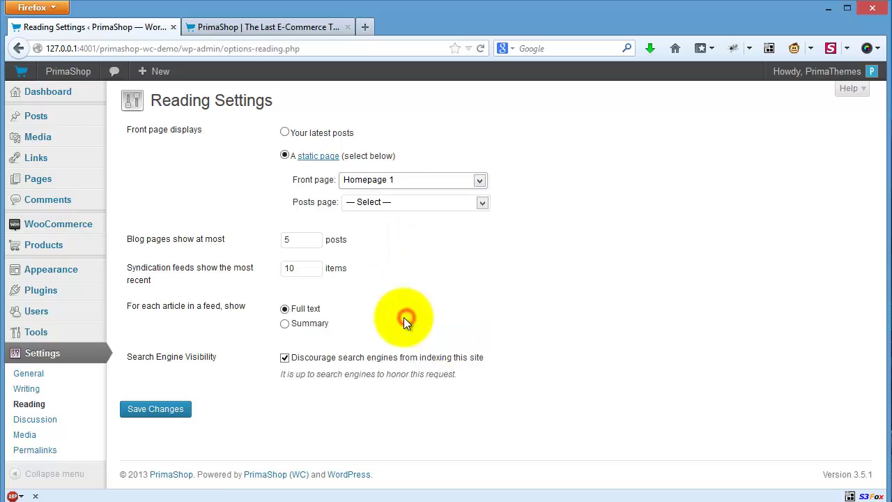
{"action": "left_click", "coordinate": [156, 411]}
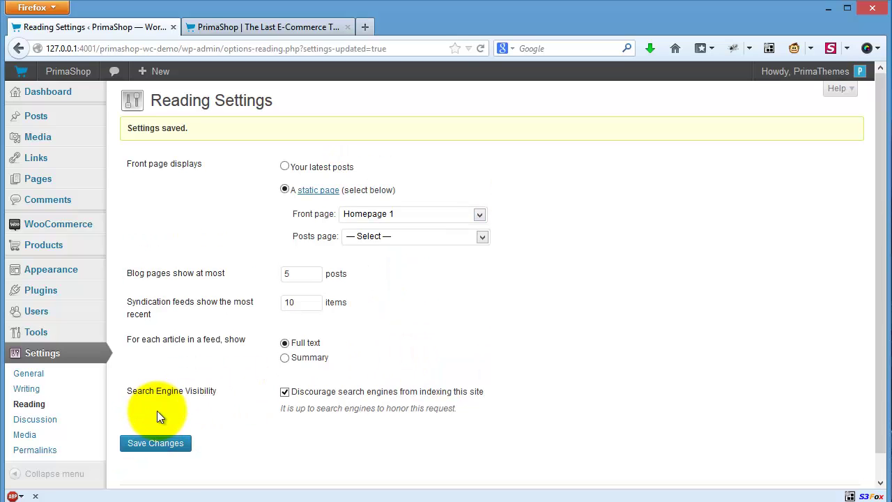
Reload the shop site's front page and check how the new homepage looks
{"action": "left_click", "coordinate": [265, 28]}
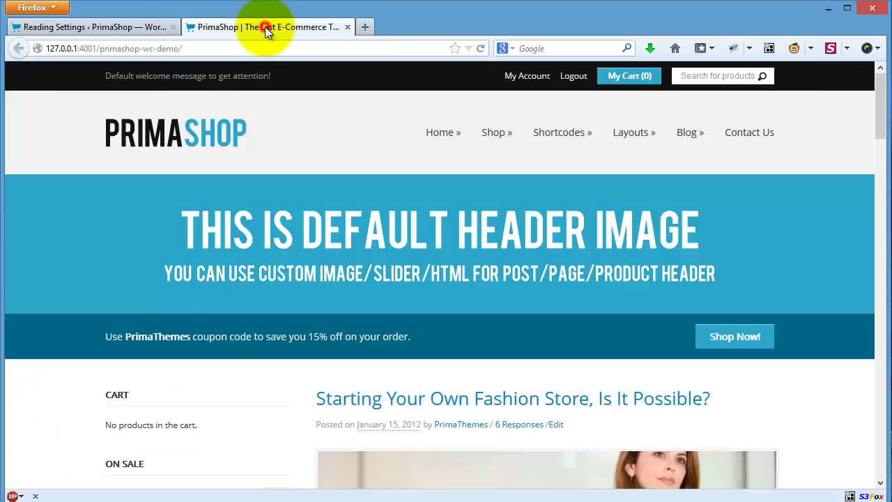
{"action": "left_click", "coordinate": [479, 48]}
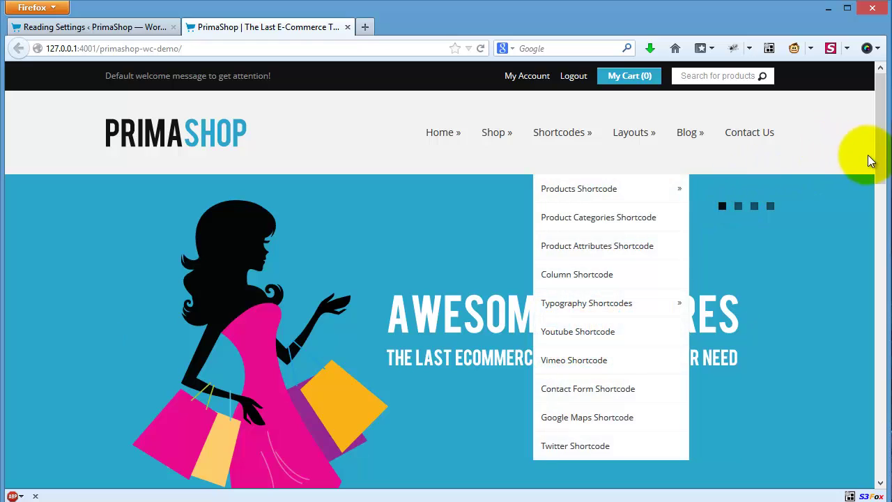
{"action": "mouse_move", "coordinate": [879, 140]}
{"action": "left_mouse_down"}
{"action": "mouse_move", "coordinate": [887, 448]}
{"action": "mouse_move", "coordinate": [881, 132]}
{"action": "left_mouse_up"}
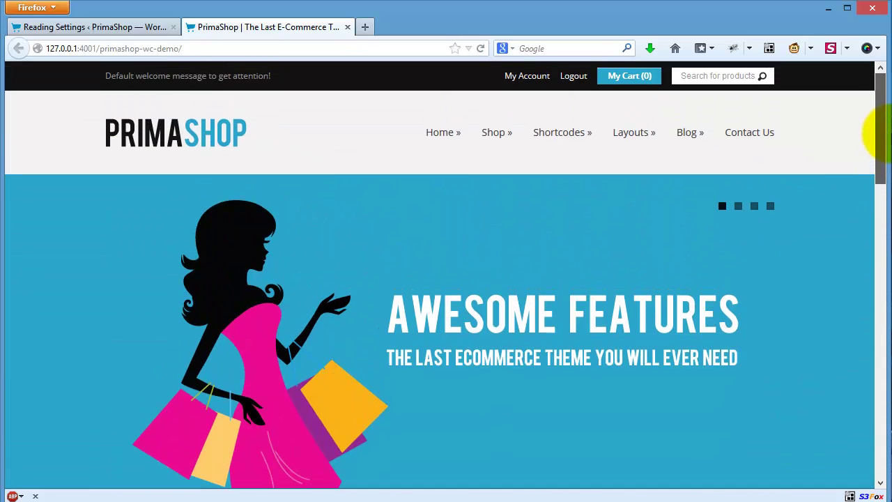
On the admin Menus page, keep Header Menu and Footer Menu assigned to their matching theme locations and save the locations
{"action": "left_click", "coordinate": [31, 31]}
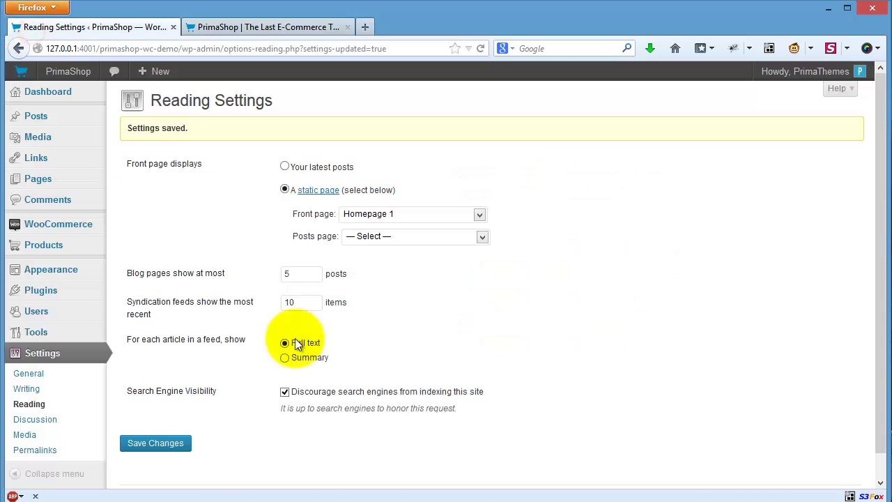
{"action": "mouse_move", "coordinate": [100, 279]}
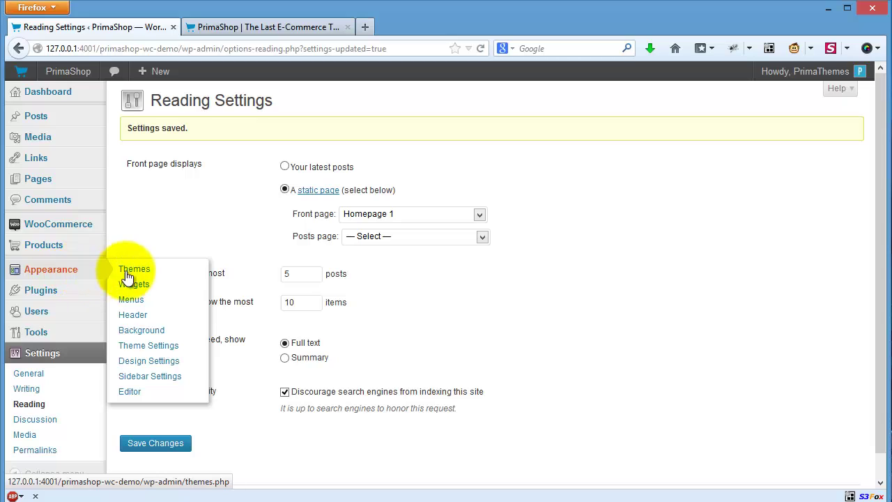
{"action": "left_click", "coordinate": [147, 301]}
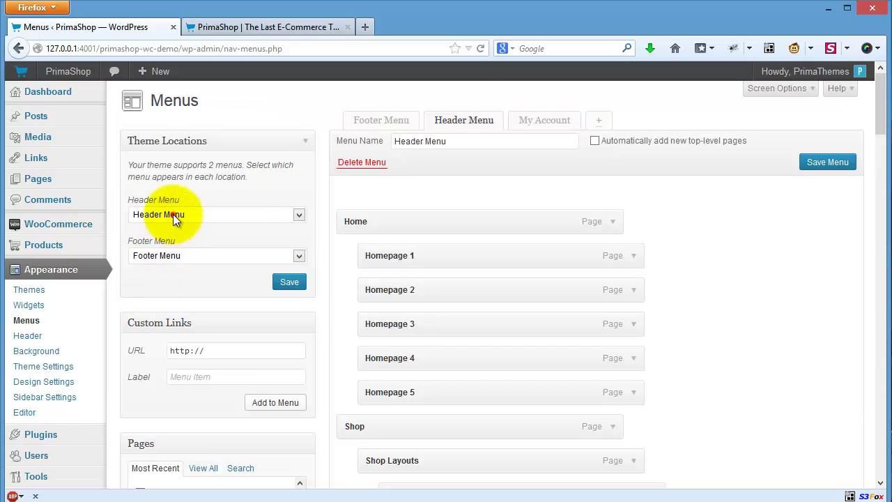
{"action": "left_click", "coordinate": [173, 214]}
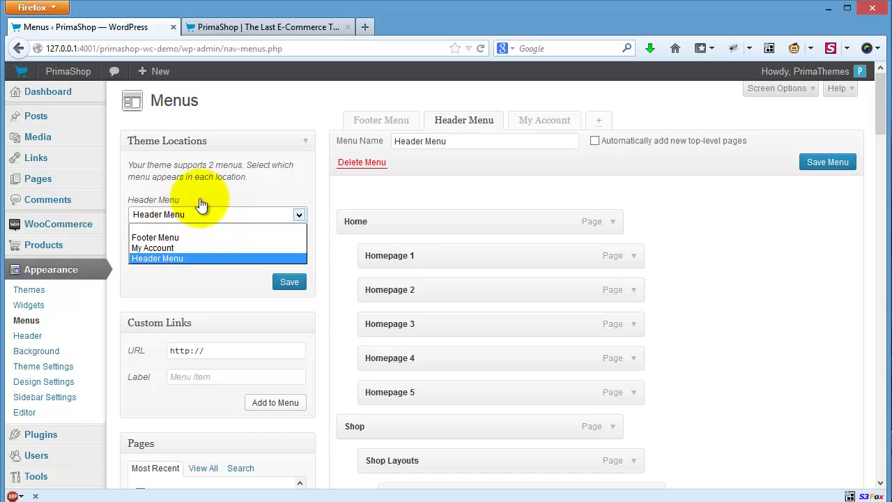
{"action": "left_click", "coordinate": [198, 198]}
{"action": "left_click", "coordinate": [179, 255]}
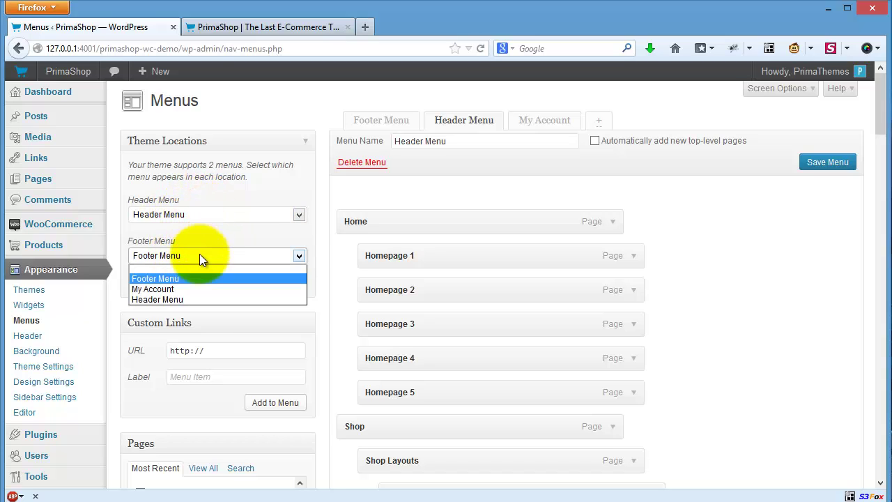
{"action": "left_click", "coordinate": [199, 258]}
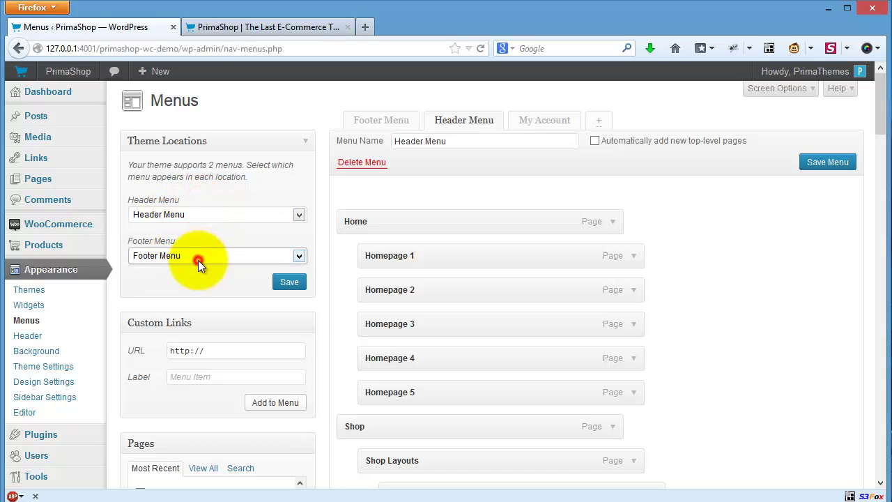
{"action": "left_click", "coordinate": [285, 284]}
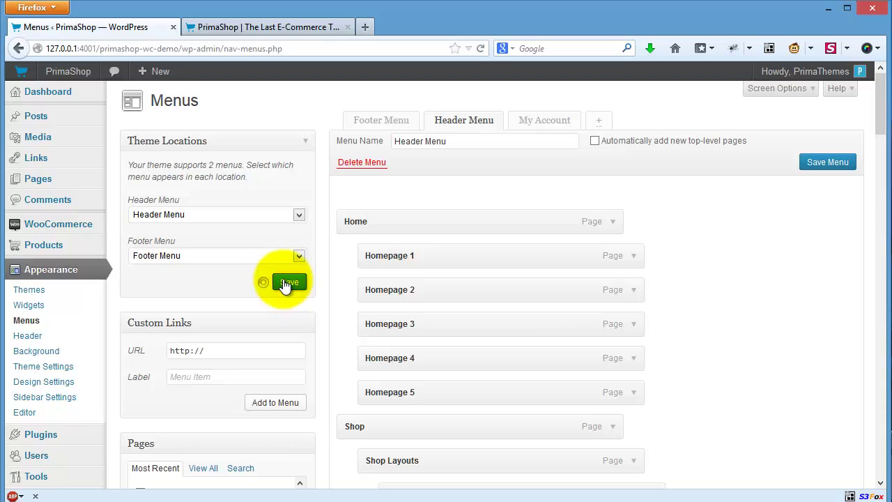